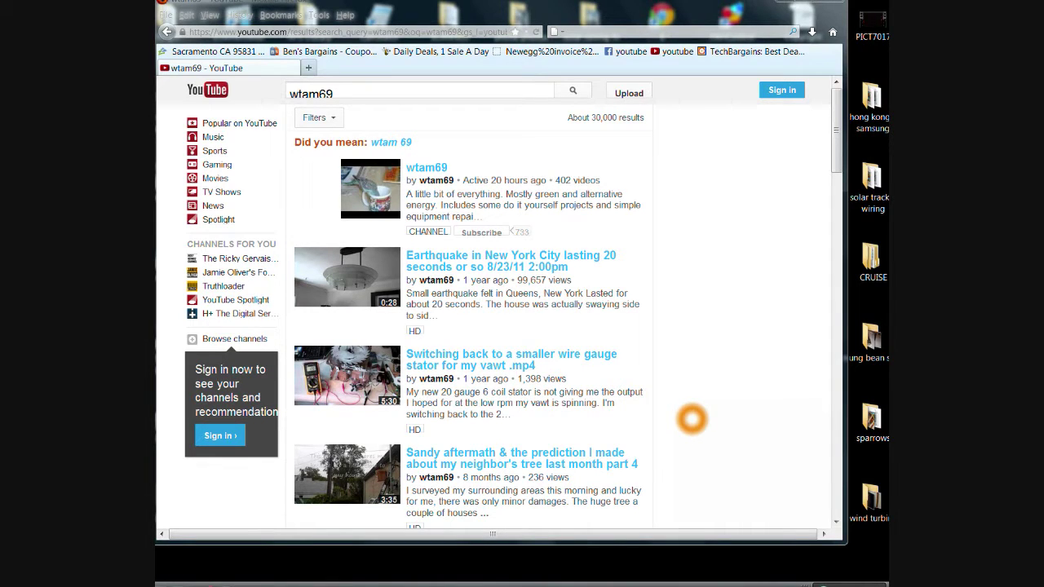
Focus the Firefox window and open the Tools menu, then dismiss it.
left_click(690, 419)
left_click(689, 421)
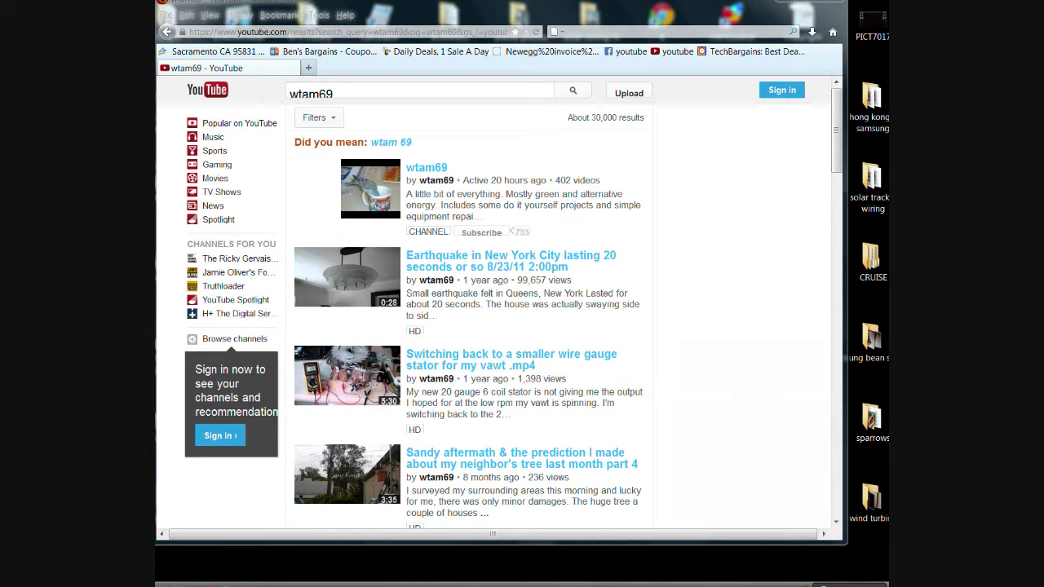
left_click(314, 15)
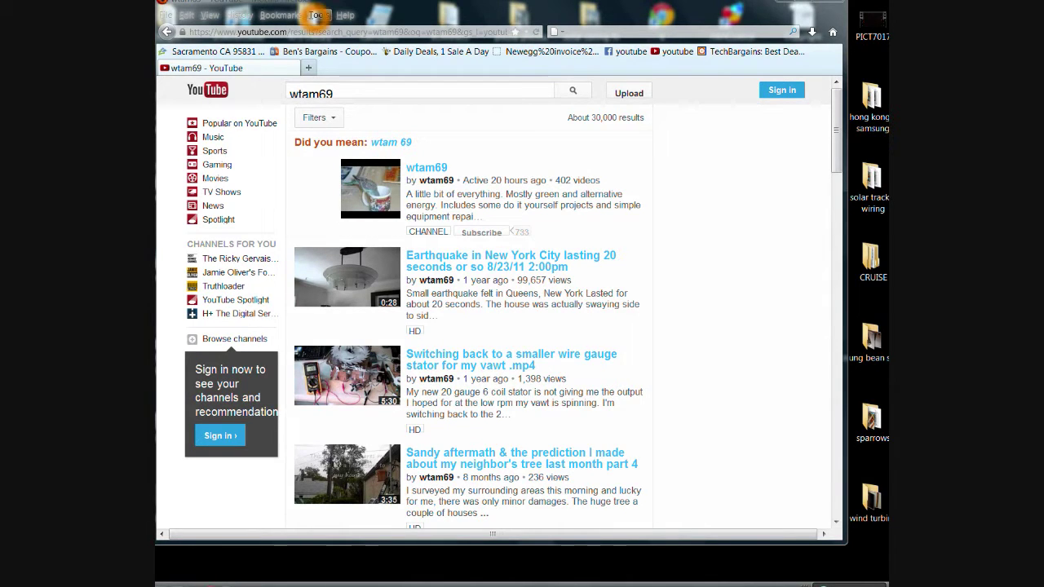
left_click(316, 14)
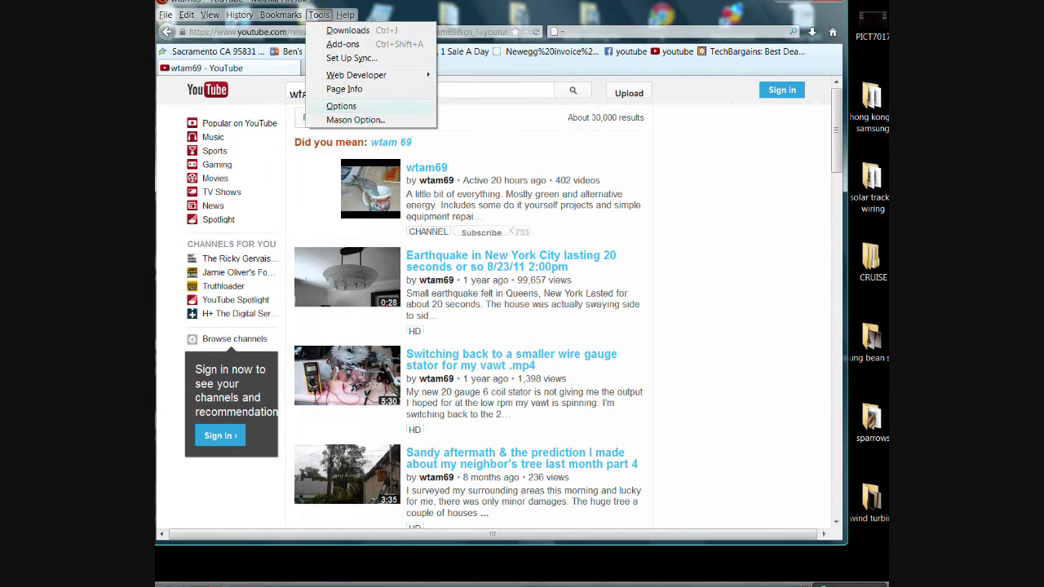
key("Escape")
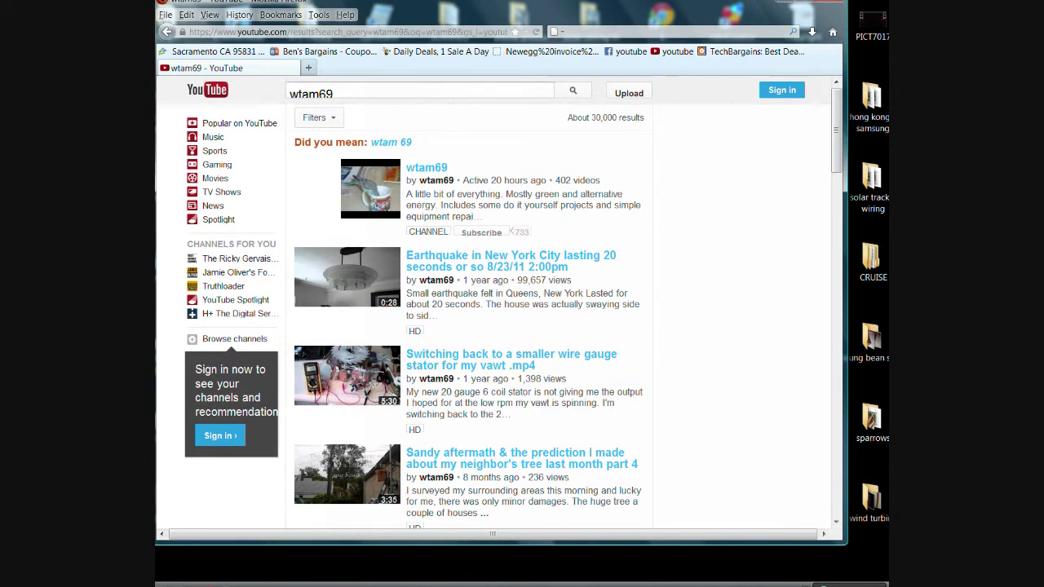
Show the About Firefox window with version 21.0 and drag it aside over the results.
left_click(345, 14)
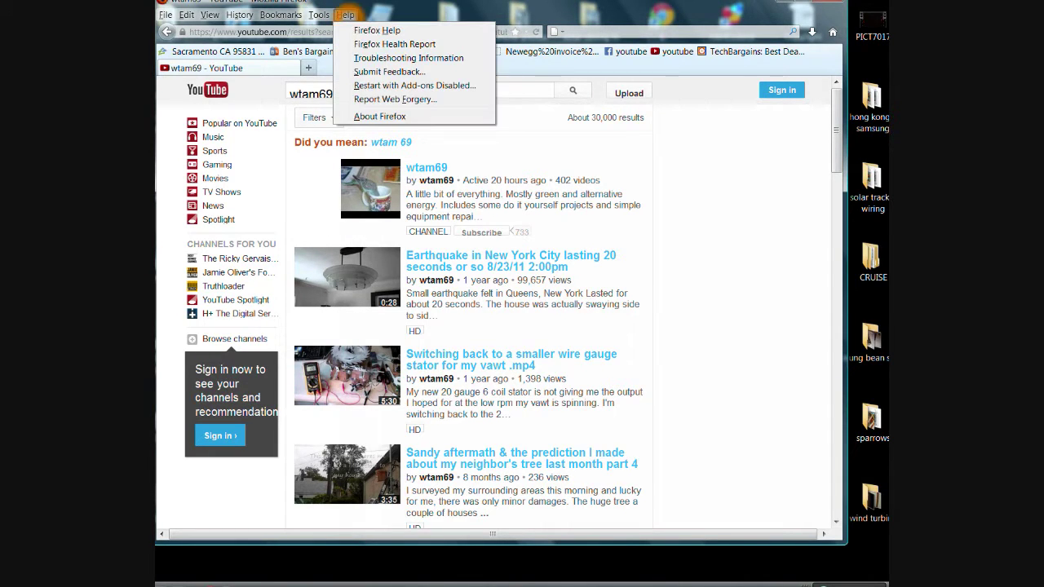
left_click(380, 115)
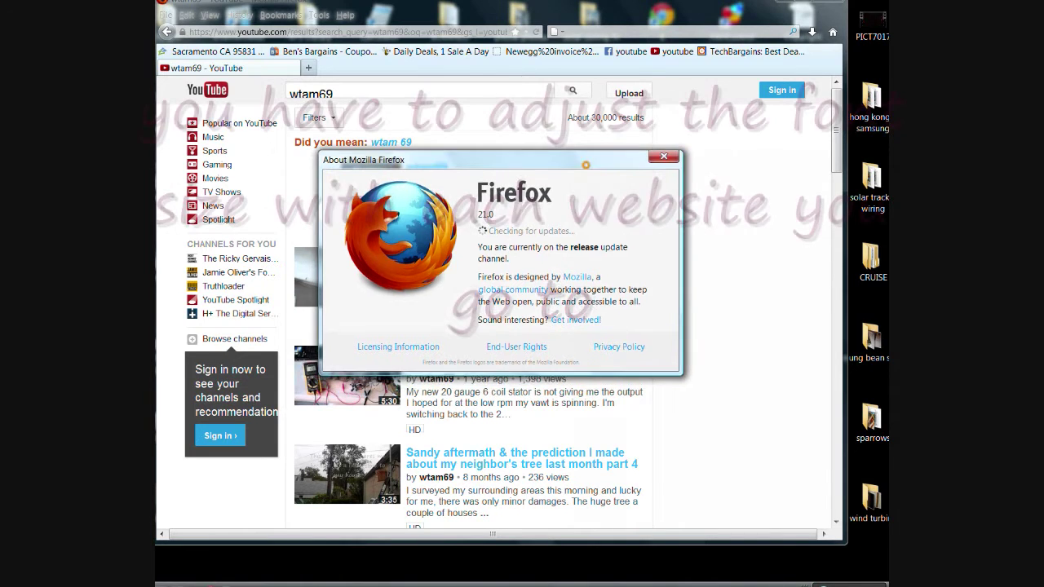
left_click_drag(644, 164, 723, 1)
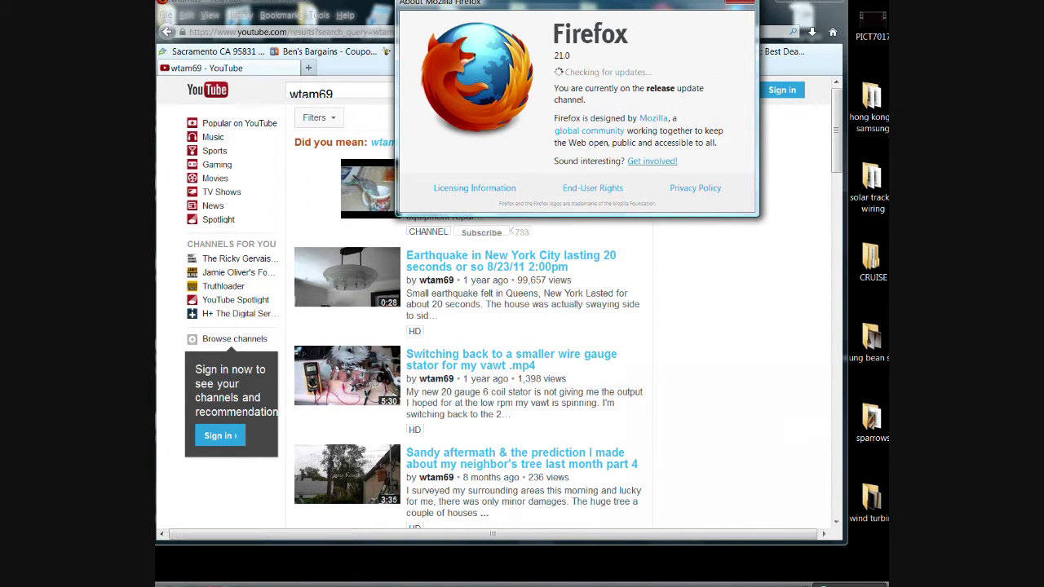
mouse_move(489, 4)
left_mouse_down()
mouse_move(570, 88)
mouse_move(544, 94)
left_mouse_up()
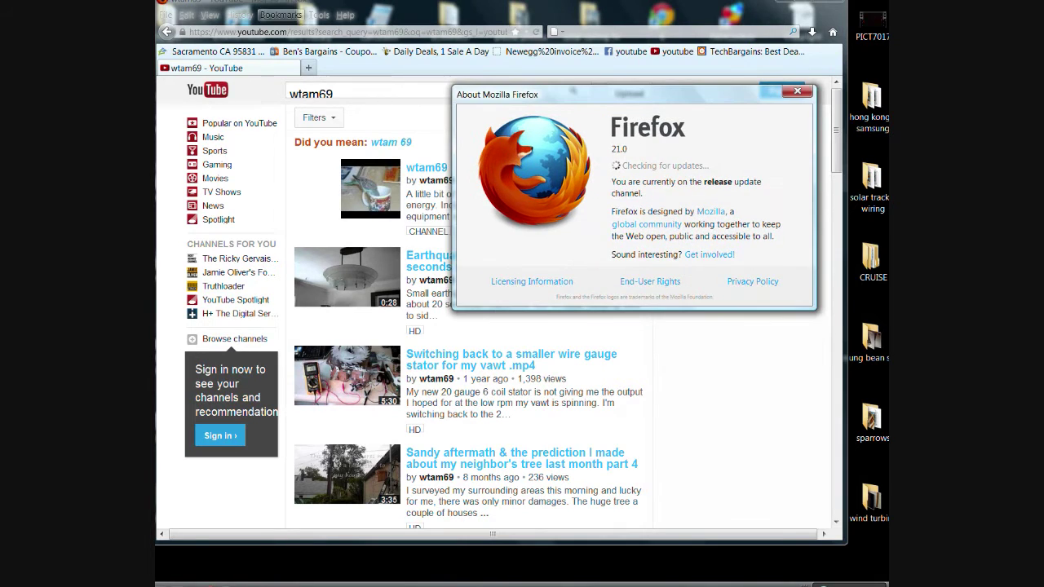
left_click(319, 15)
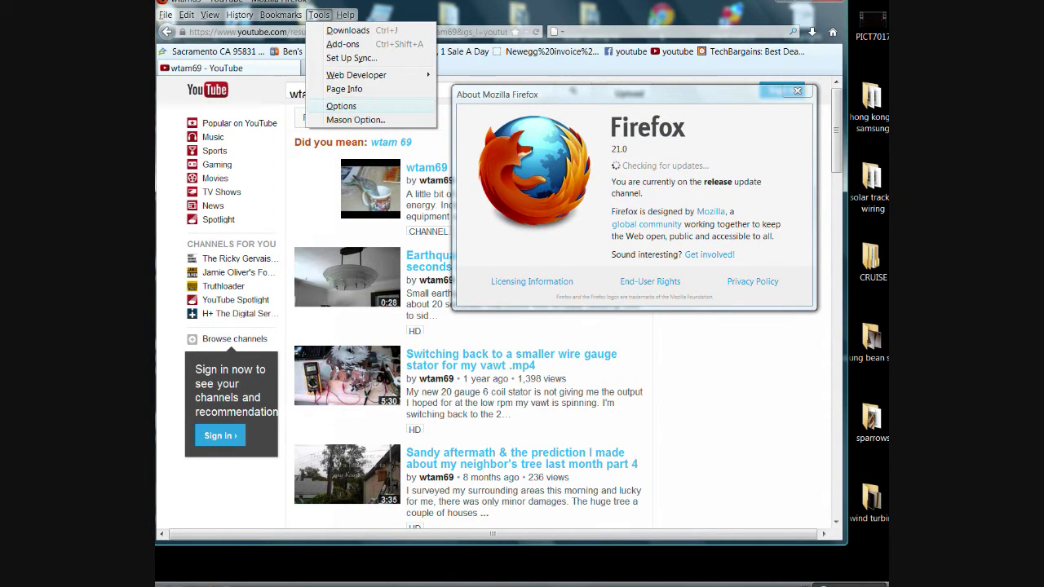
left_click(343, 106)
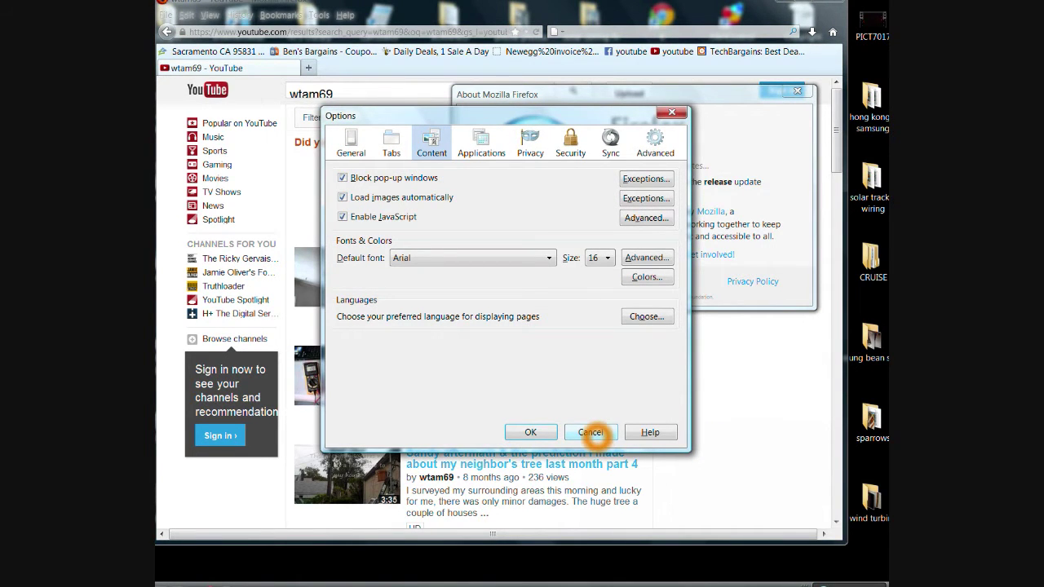
left_click(591, 433)
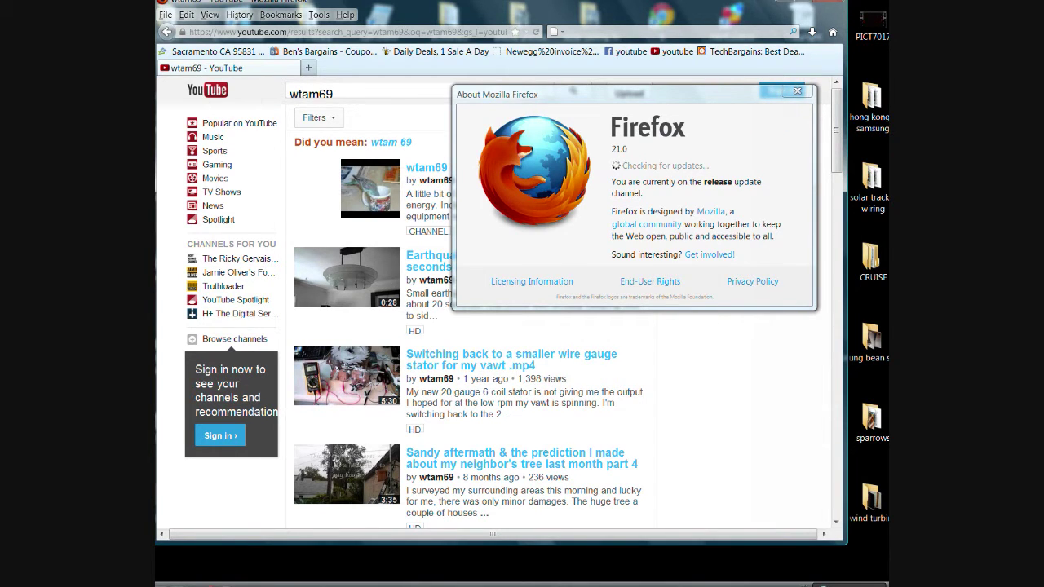
Close the About Firefox window, then open and dismiss the Tools menu.
left_click(798, 91)
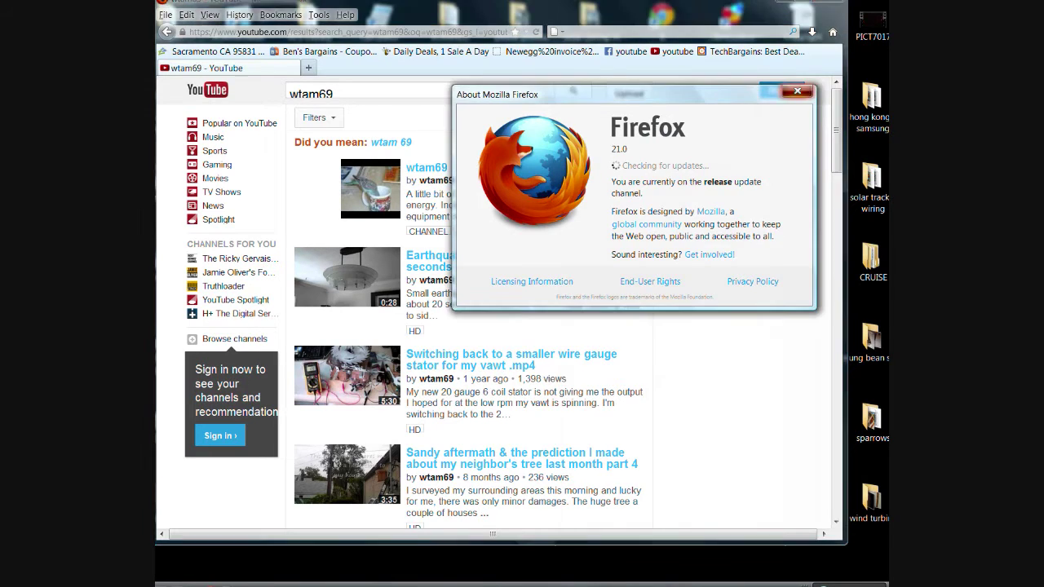
left_click(718, 261)
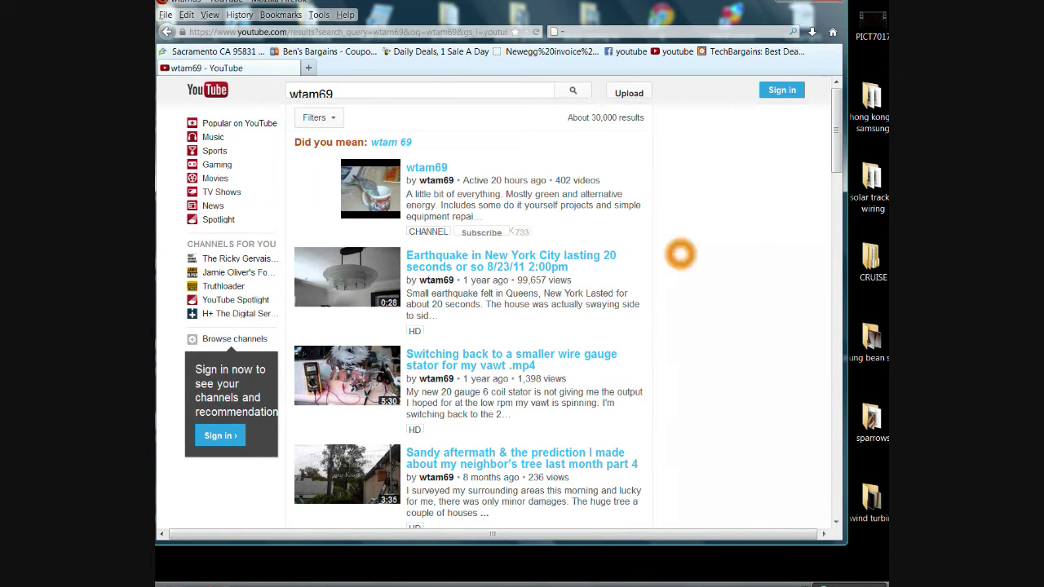
left_click(318, 15)
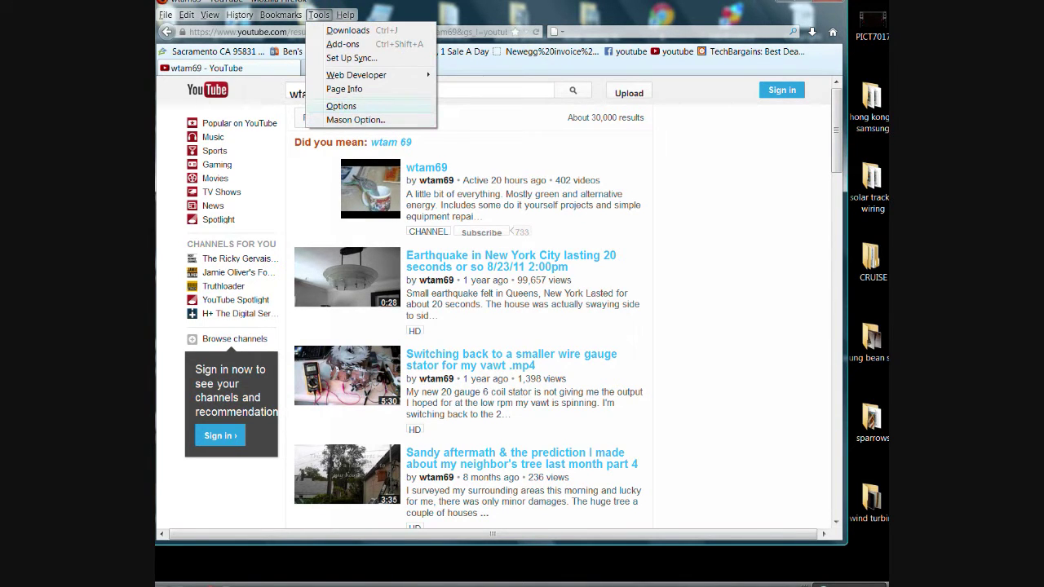
left_click(770, 348)
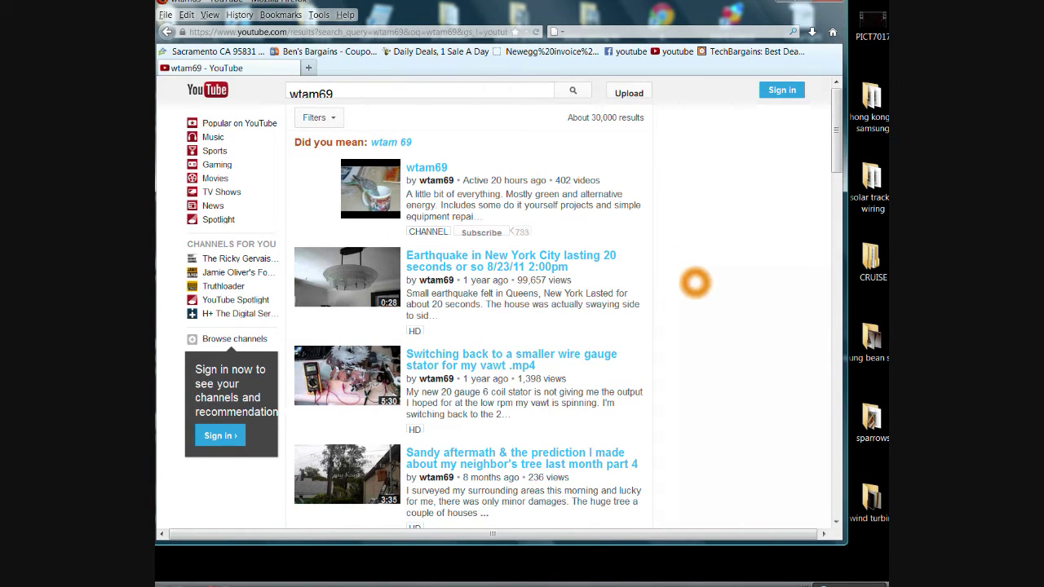
Zoom the wtam69 results out twice, in once, then out again, and nudge the window down-right.
key("ctrl+minus")
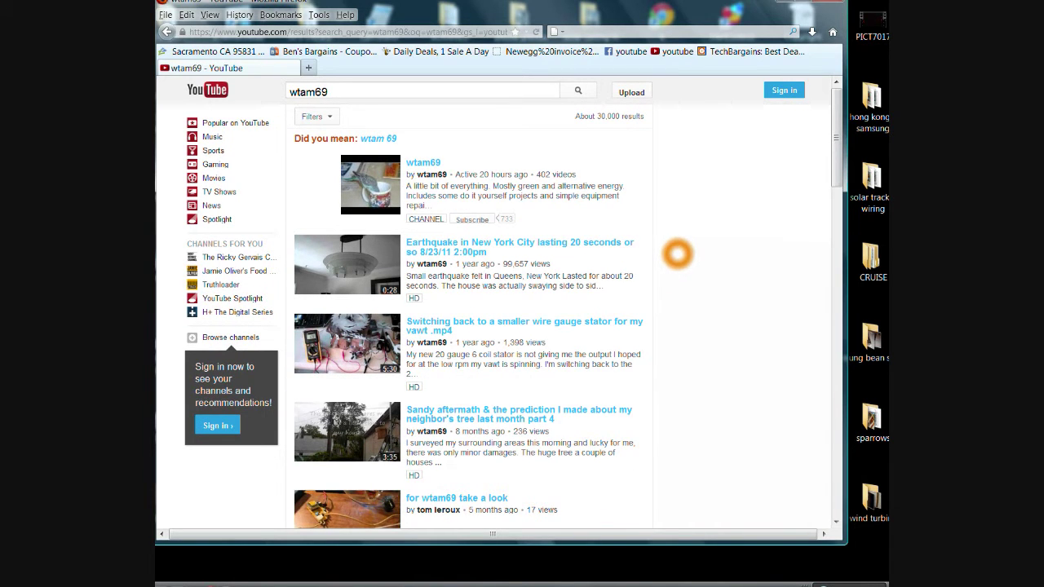
key("ctrl+minus")
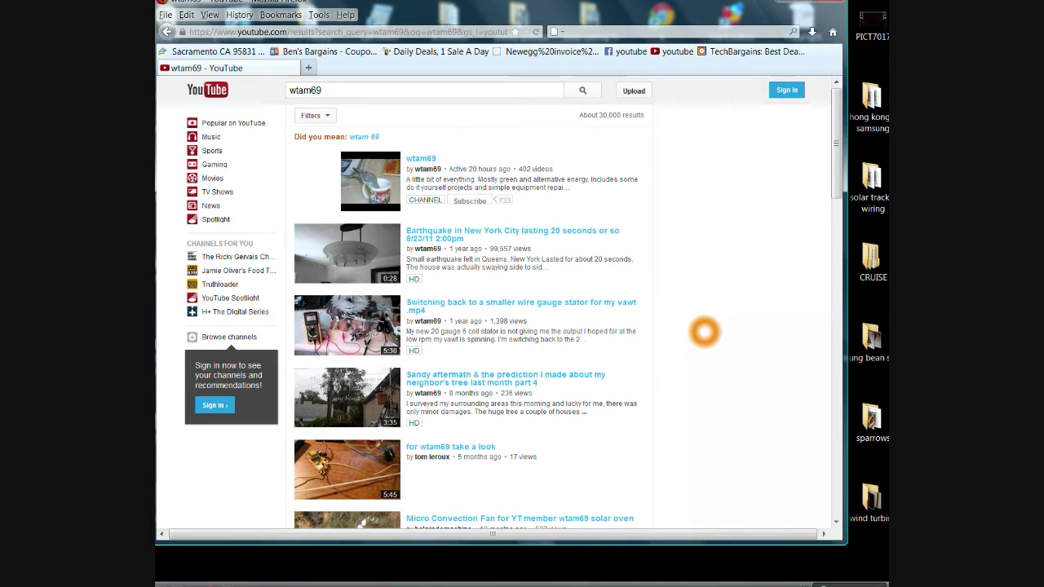
key("ctrl+plus")
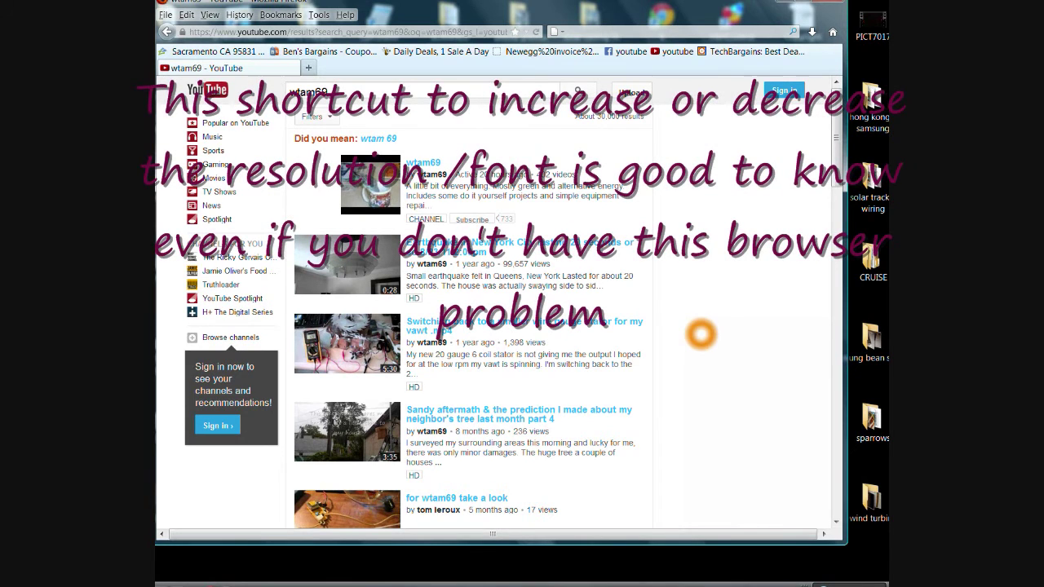
key("ctrl+minus")
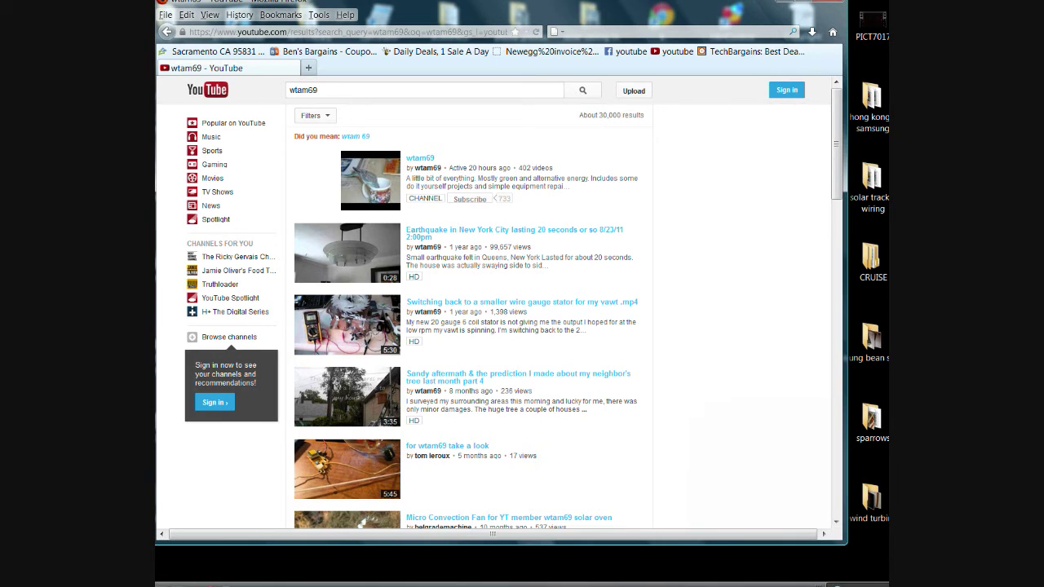
left_click_drag(408, 3, 424, 49)
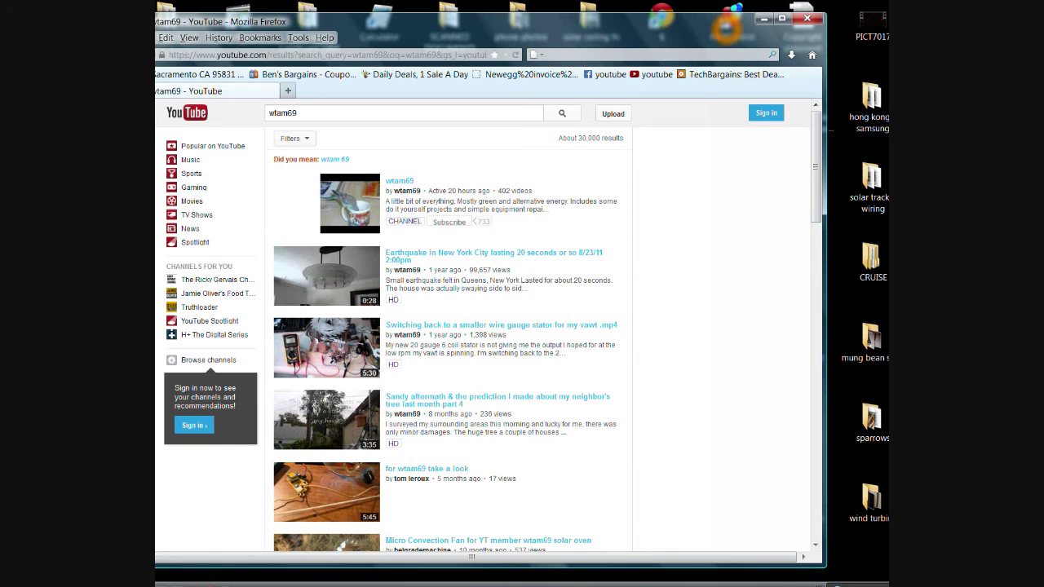
Drag the Firefox window right and slightly up, then stop the recorder from its tray menu.
left_click_drag(727, 29, 774, 13)
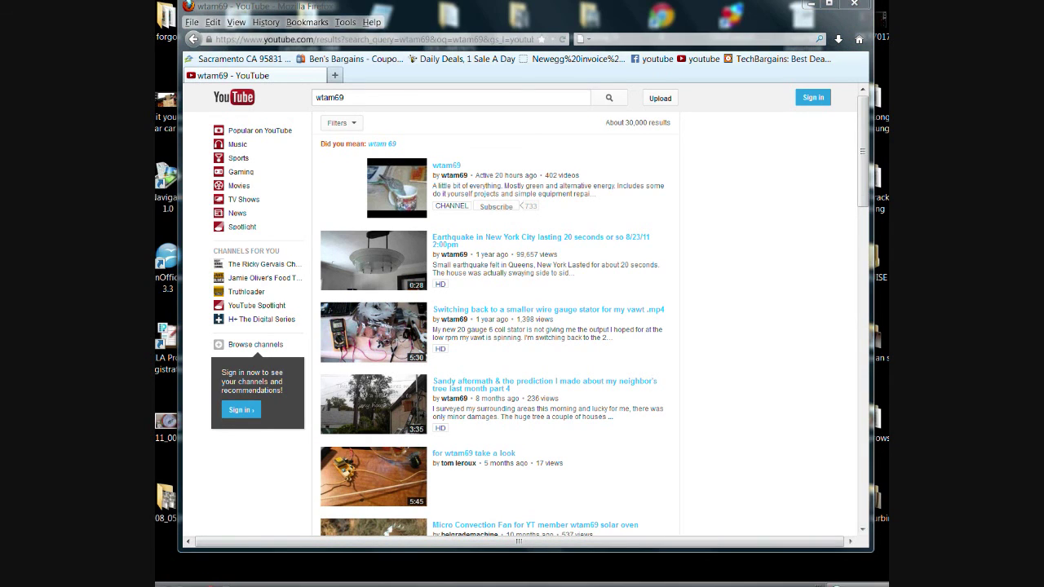
right_click(857, 586)
left_click(701, 539)
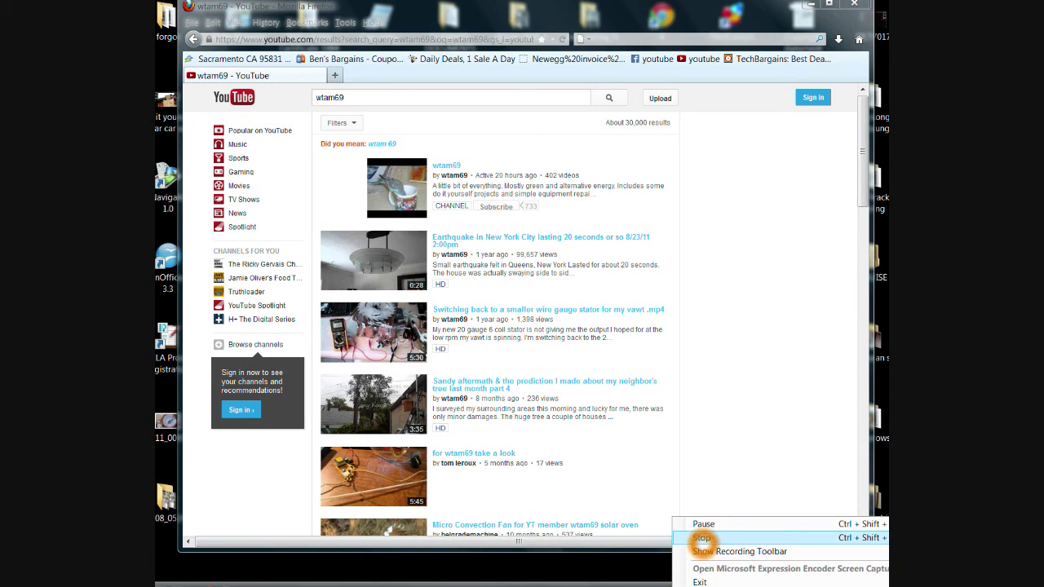